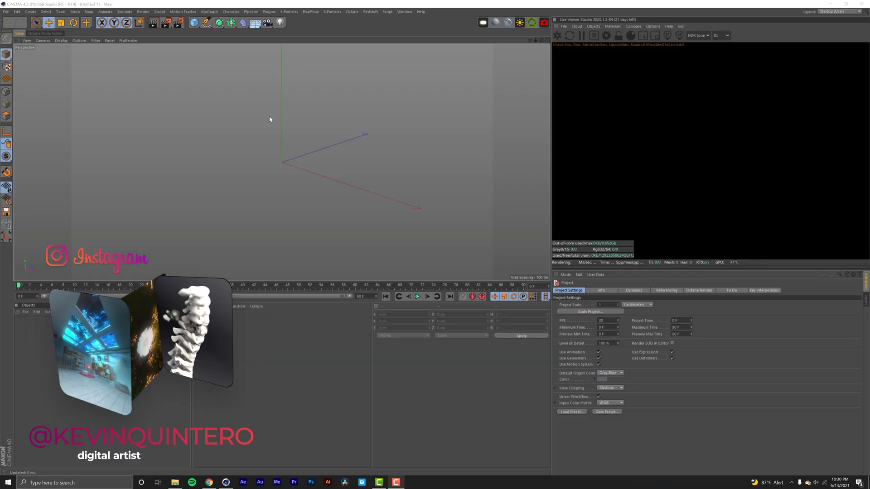
Add a Forester Tree object from the Plugins menu
left_click(268, 11)
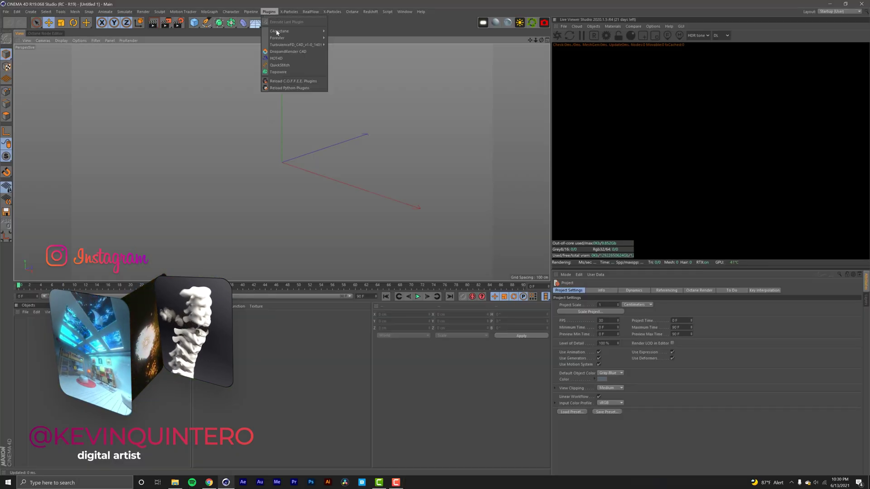
mouse_move(295, 37)
left_click(347, 48)
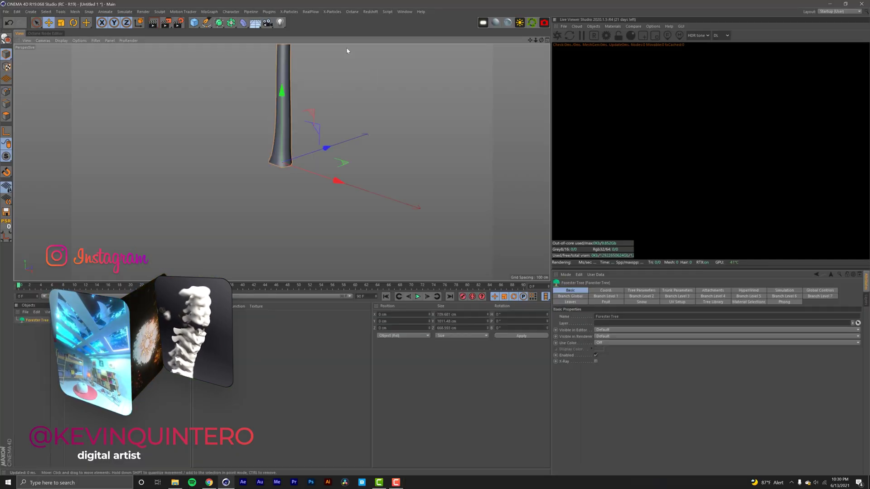
Load the Morton preset from the Tree Library and zoom out to see the whole tree
left_click(713, 301)
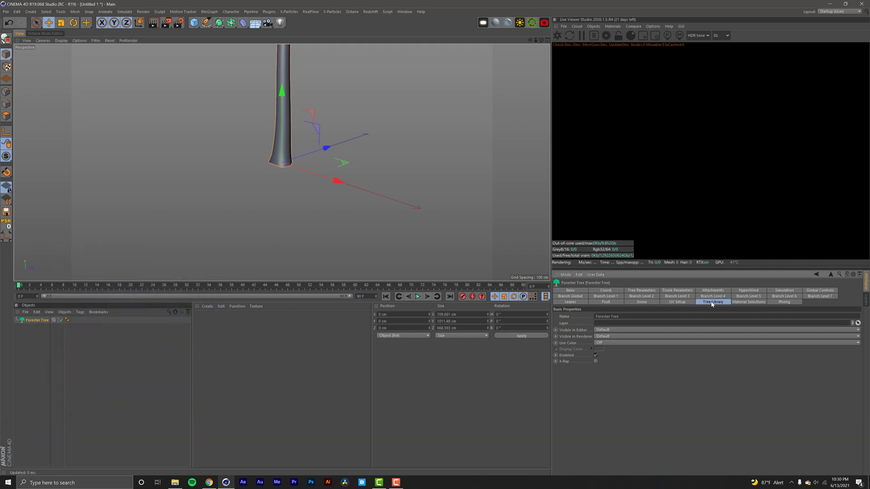
left_click_drag(857, 330, 820, 389)
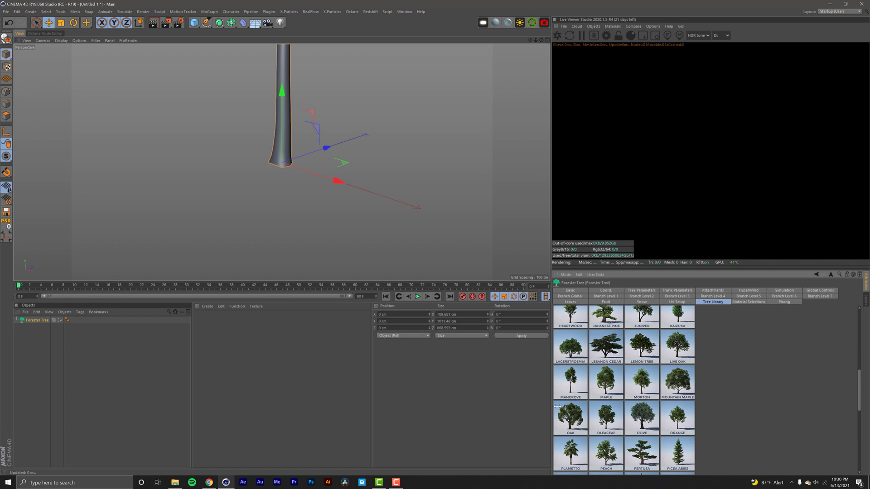
left_click(651, 383)
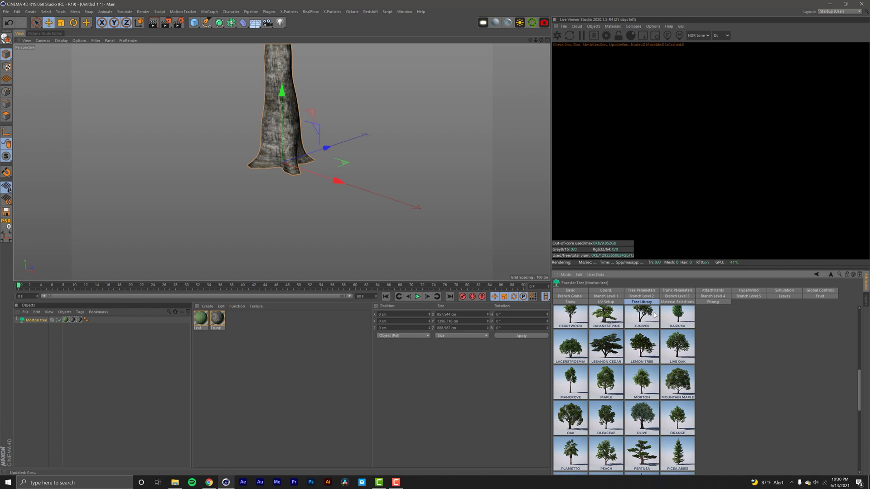
scroll(282, 162, "down", 10)
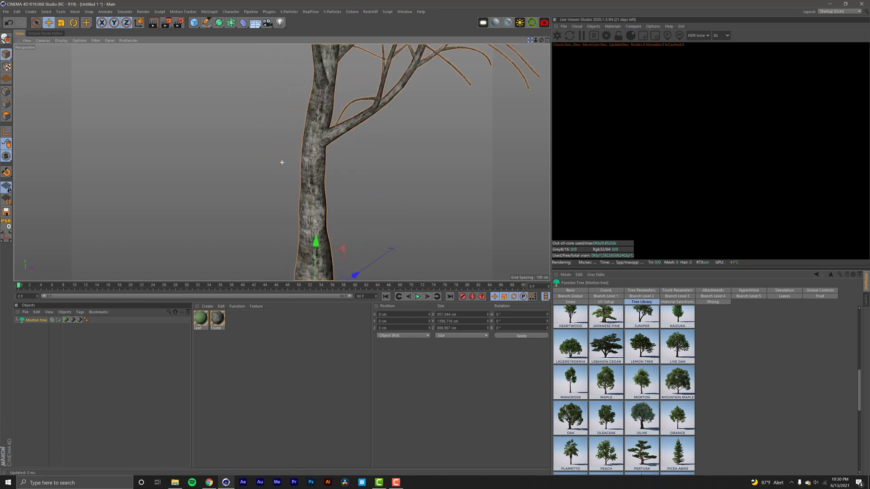
scroll(282, 162, "down", 3)
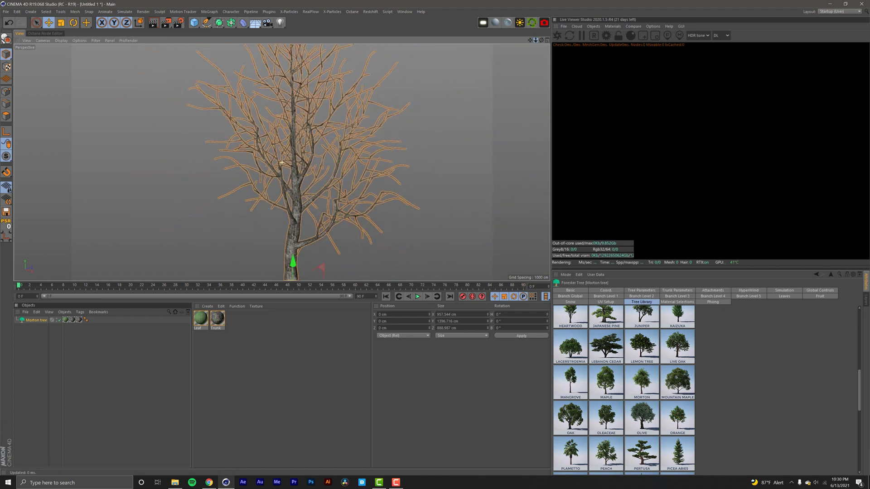
scroll(282, 163, "down", 3)
scroll(282, 163, "down", 3)
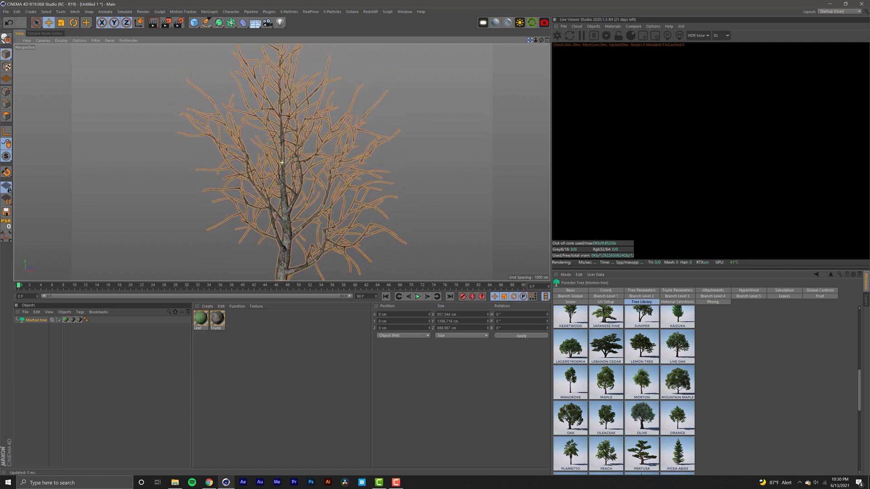
Set the tree's Viewport Levels to 5 and zoom in on the dense green foliage
left_click(641, 290)
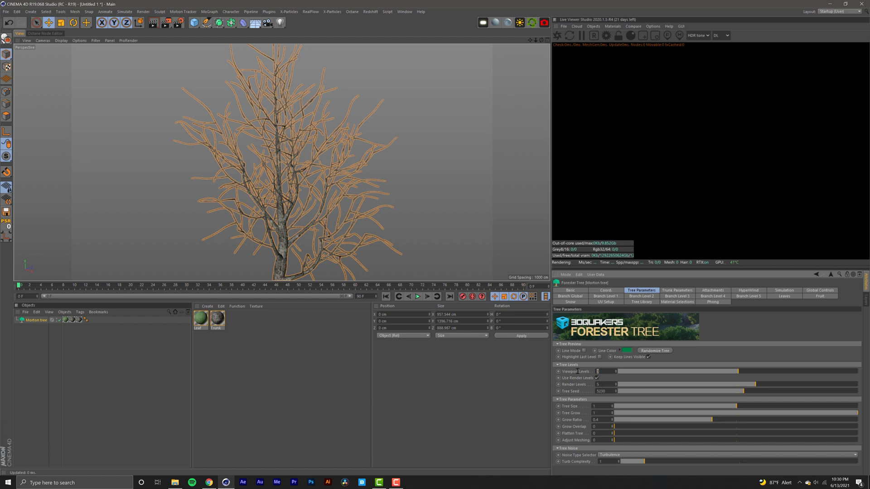
type("5")
key("Return")
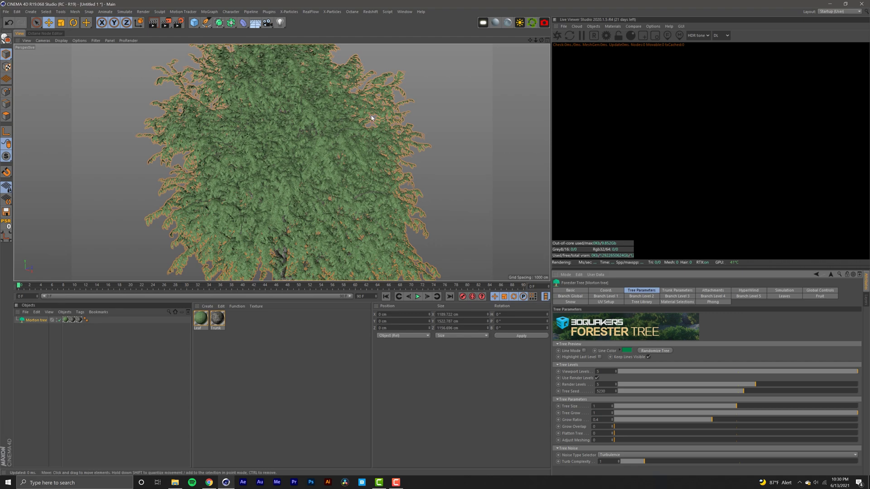
left_click_drag(536, 41, 576, 65)
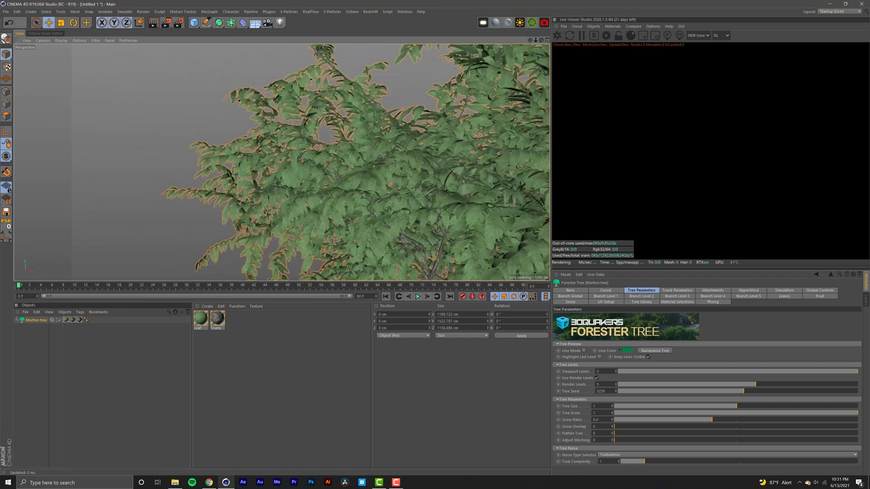
Preview the animation playback, then stop and return to frame 0
left_click(418, 297)
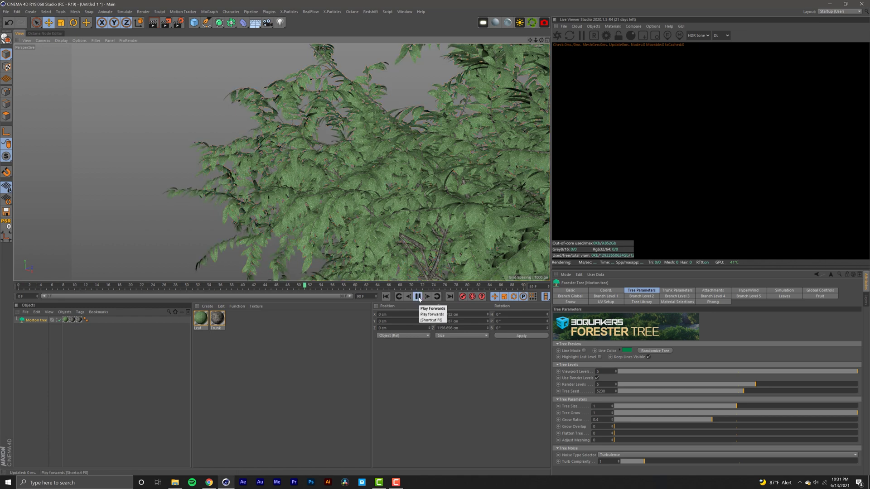
left_click(417, 296)
left_click(386, 297)
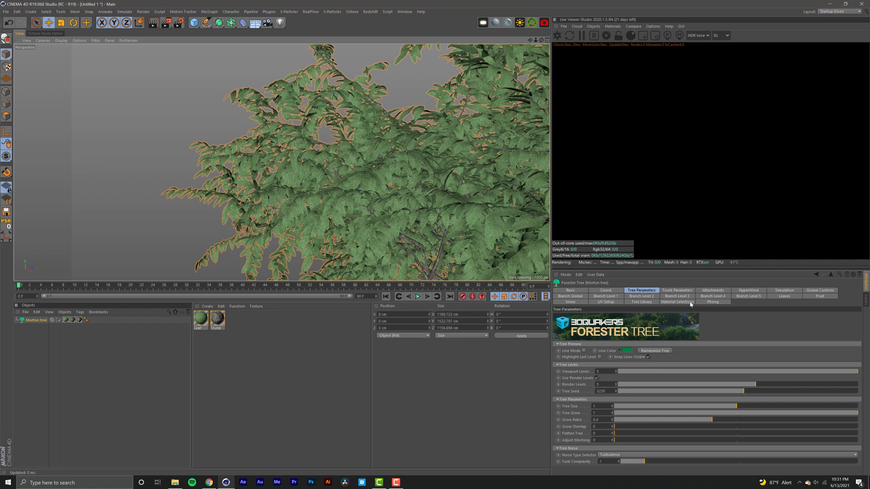
Enable Wind ON in the tree's HyperWind settings and enlarge the Attributes panel
left_click(750, 291)
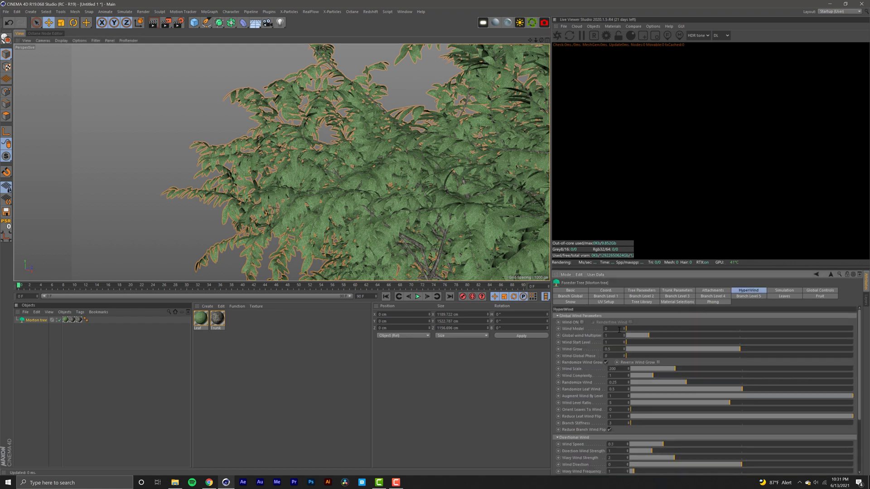
left_click(582, 322)
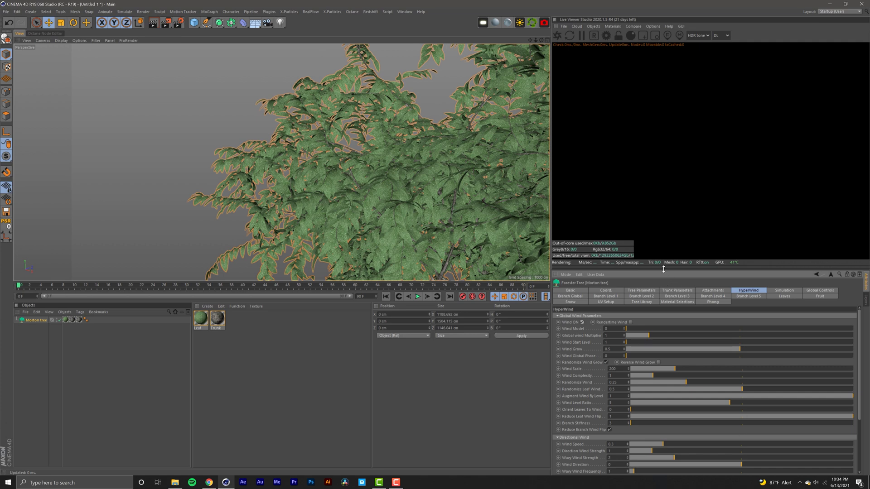
left_click_drag(663, 269, 662, 129)
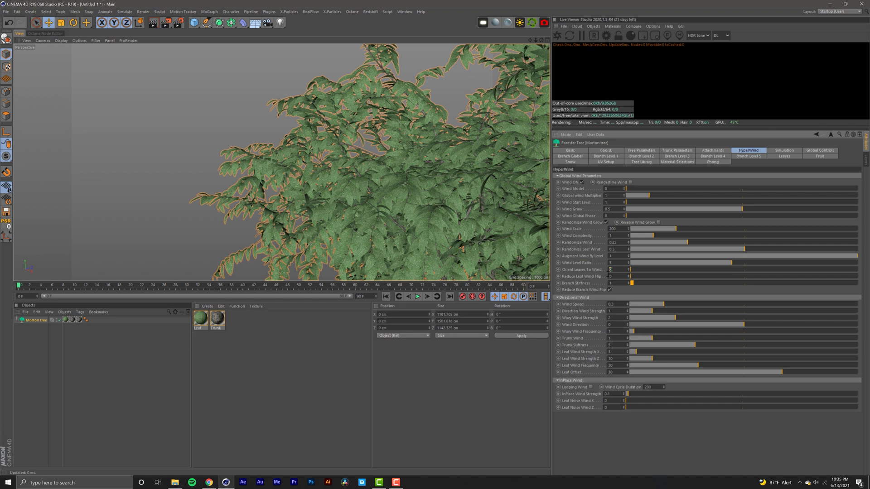
Commit Orient Leaves To Wind at 1 and set Wind Speed to 0.15
key("Return")
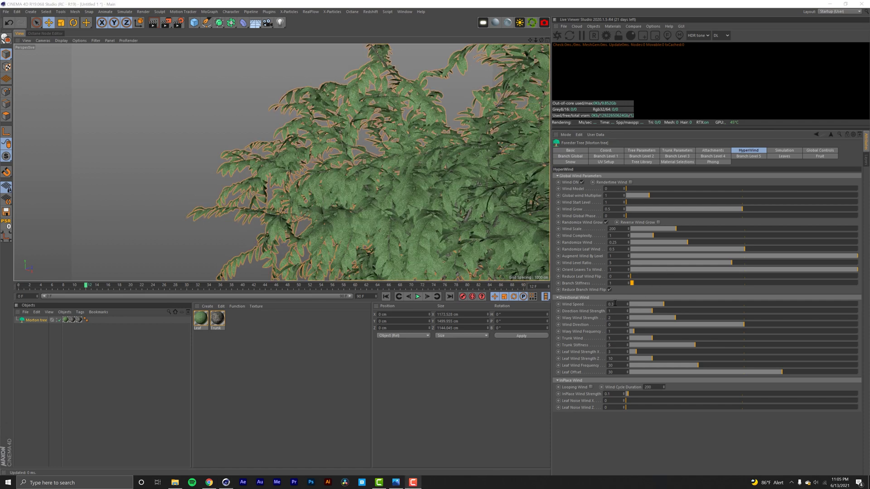
left_click(615, 304)
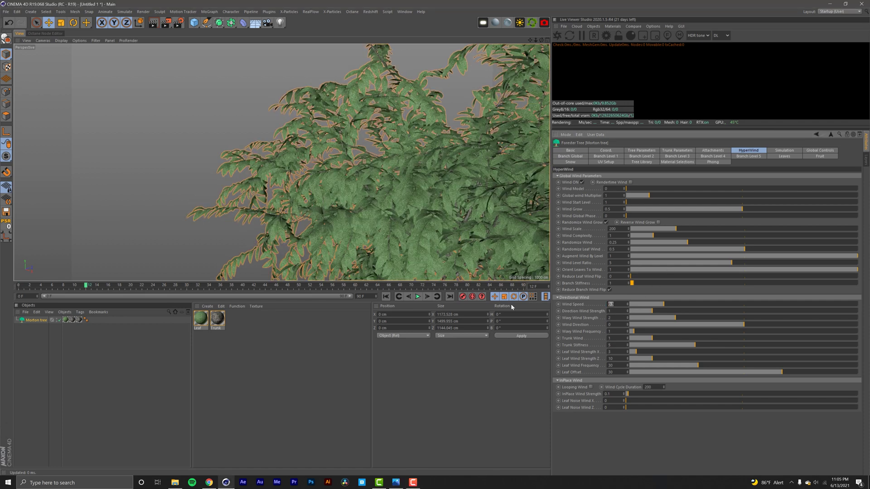
key("BackSpace")
type("0.15")
key("Return")
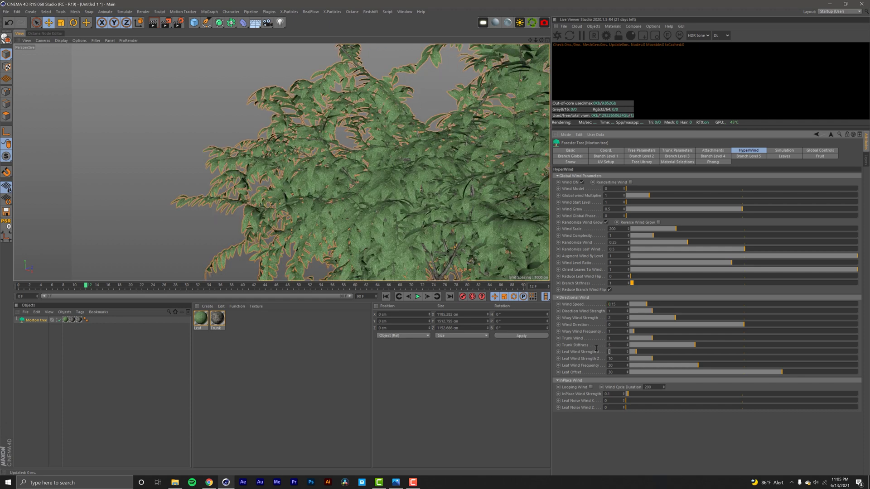
Set Leaf Wind Strength X to 40, Z to 53, and Leaf Wind Frequency to 1
type("40")
key("Tab")
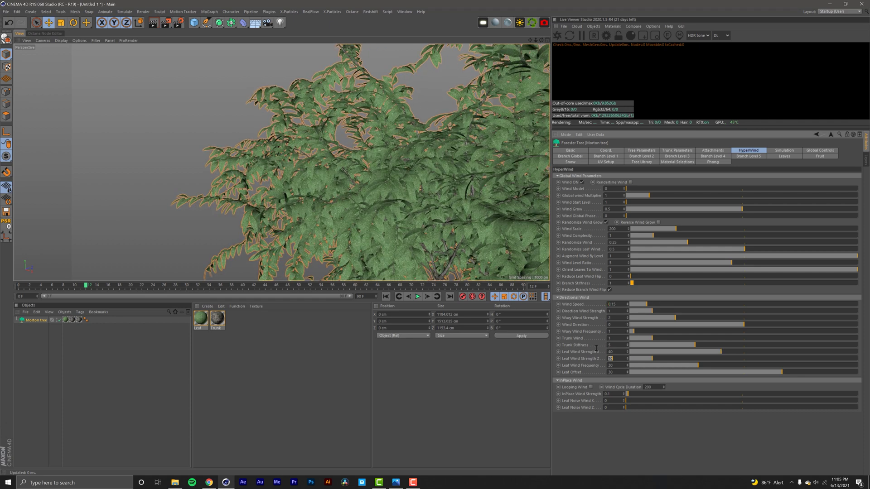
type("53")
key("Tab")
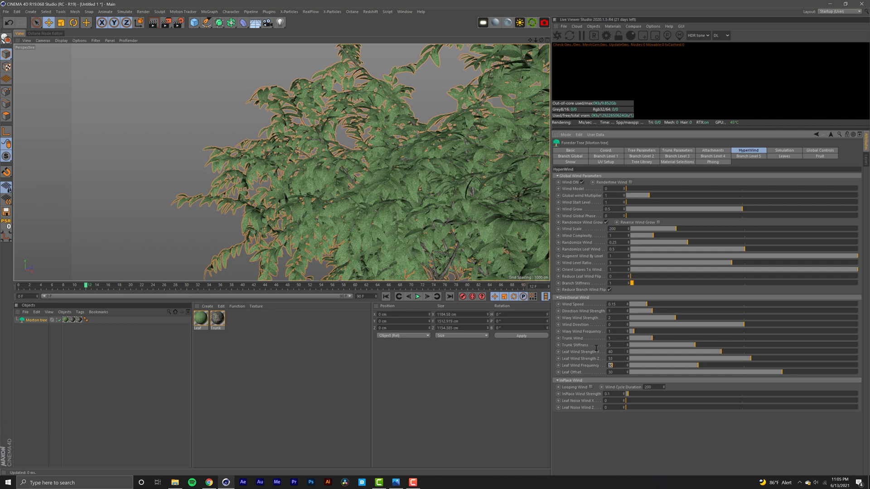
type("1")
key("Return")
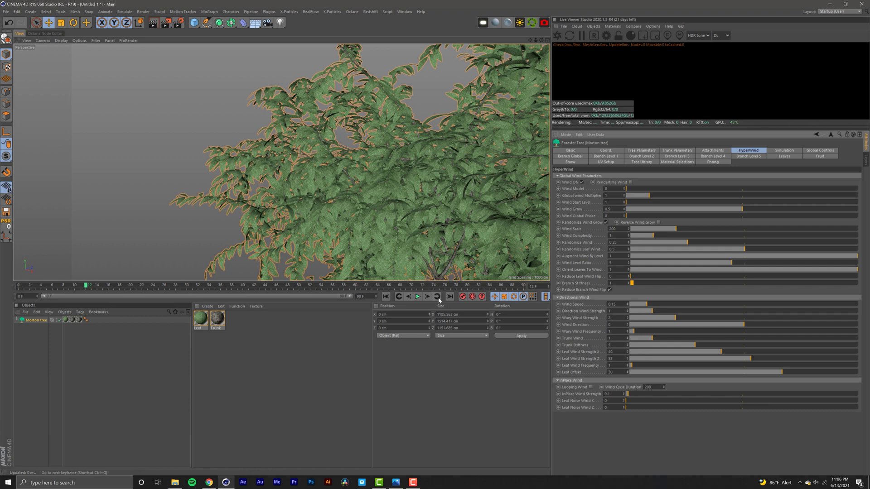
Preview the leaves swaying up to about frame 24, then bring up the Render Settings
left_click(418, 297)
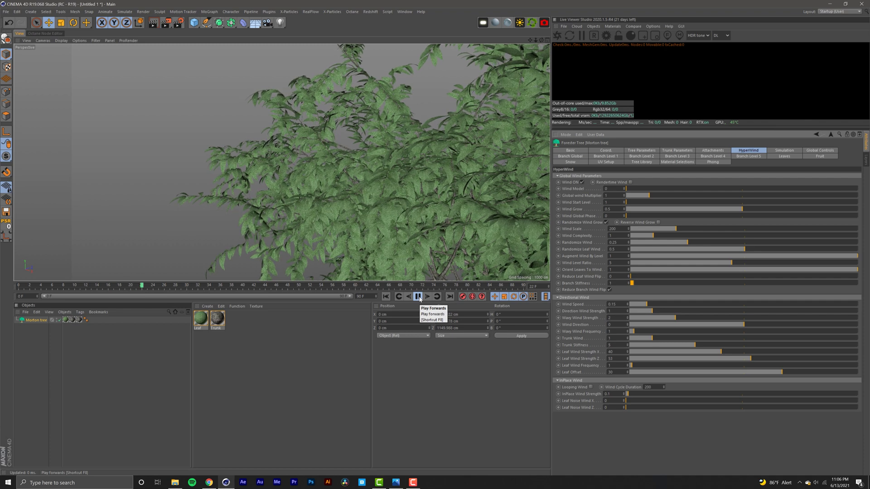
left_click(418, 296)
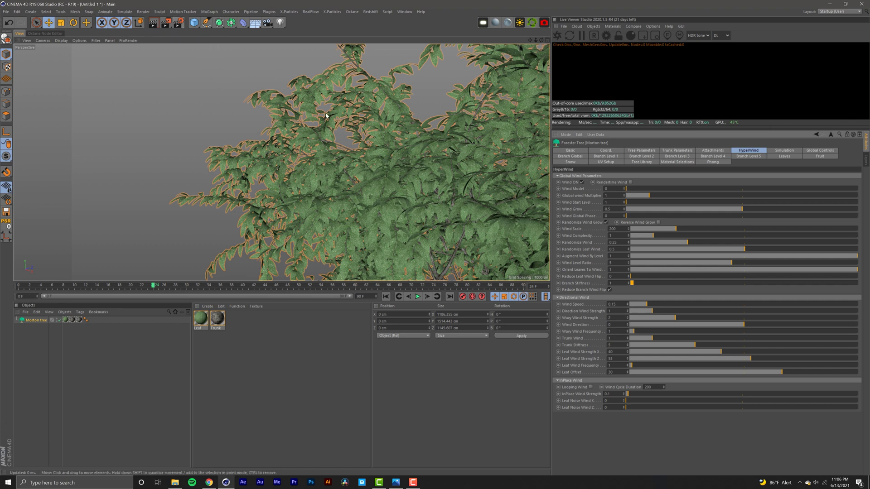
left_click(185, 18)
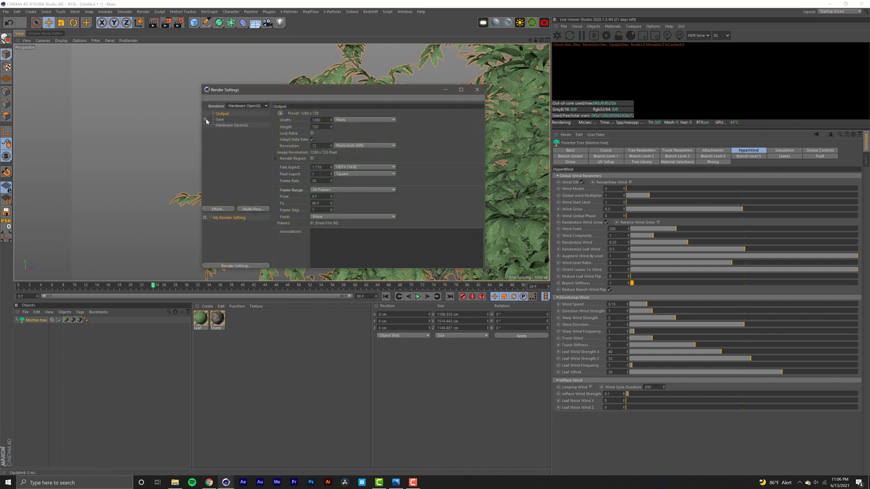
Render all 91 frames at 1280×720 with Hardware OpenGL into the Picture Viewer
left_click(477, 90)
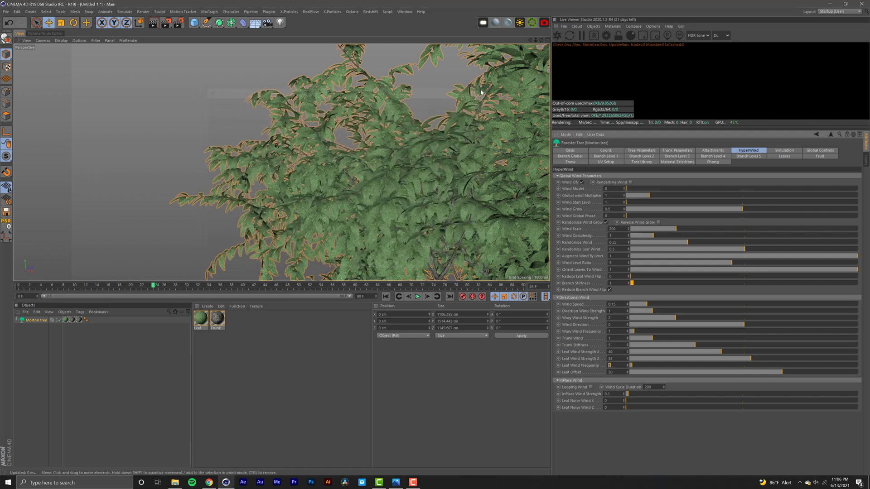
left_click(172, 25)
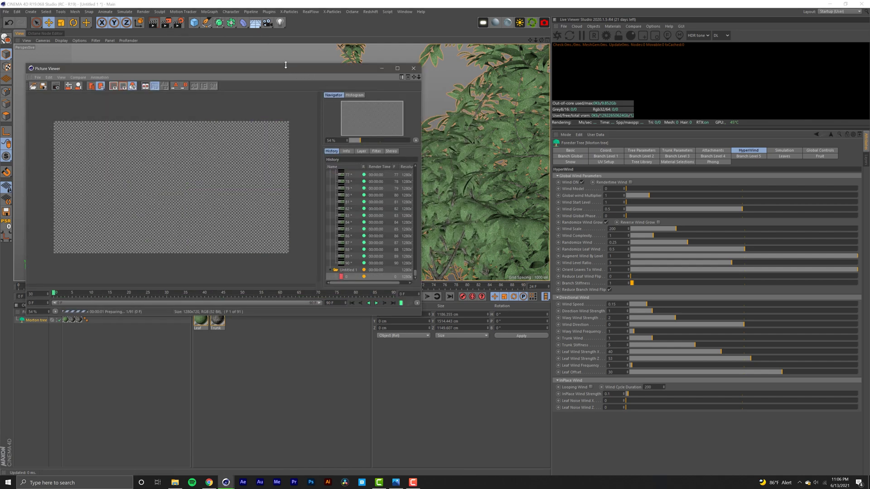
left_click_drag(289, 72, 509, 95)
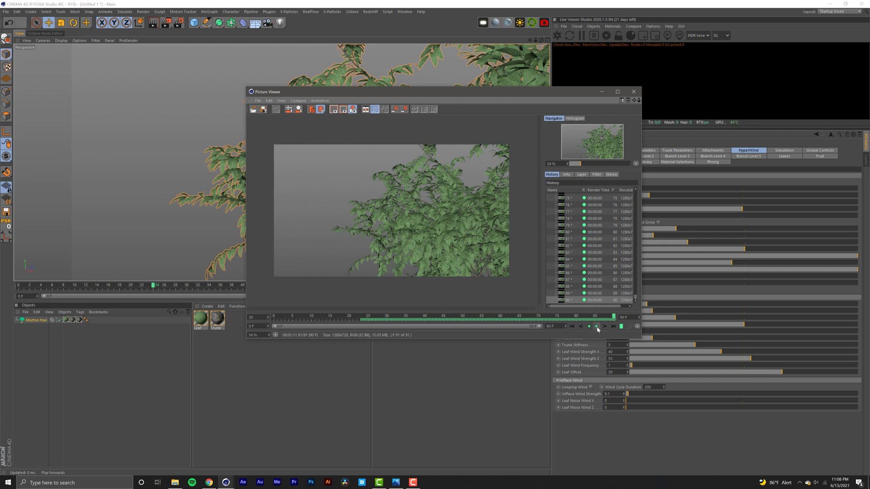
Play back the 91 rendered frames in the Picture Viewer, stopping near frame 88
left_click(594, 326)
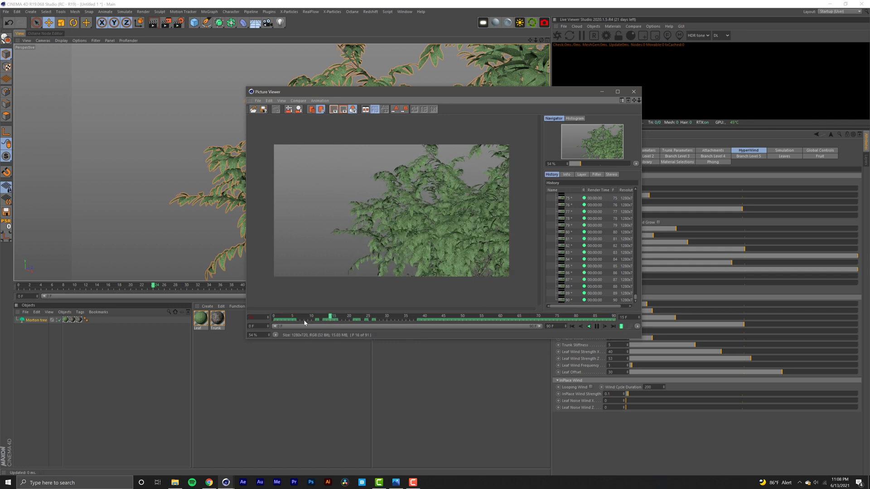
left_click(596, 327)
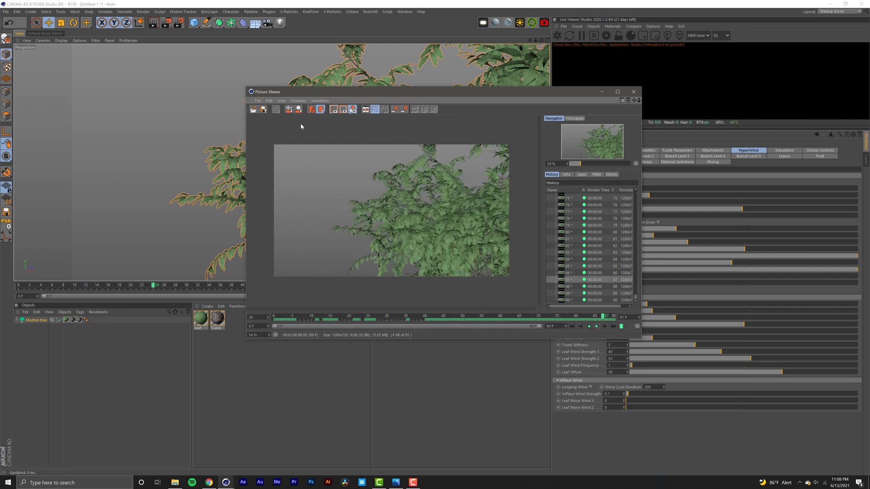
Save the render as an MP4 Animation named 'test1' in the TUTORIAL 4 - HYPERWIND folder
left_click(259, 101)
left_click(270, 114)
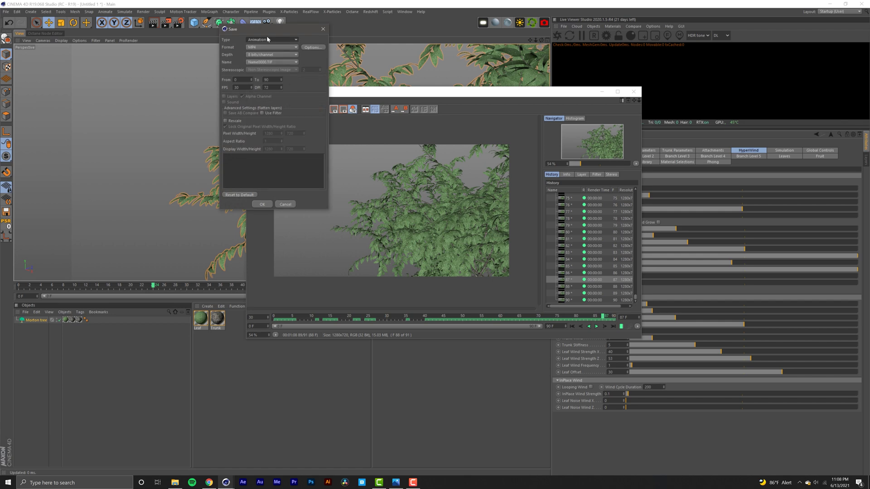
left_click(267, 40)
left_click(267, 41)
left_click(267, 47)
left_click(252, 186)
left_click(270, 202)
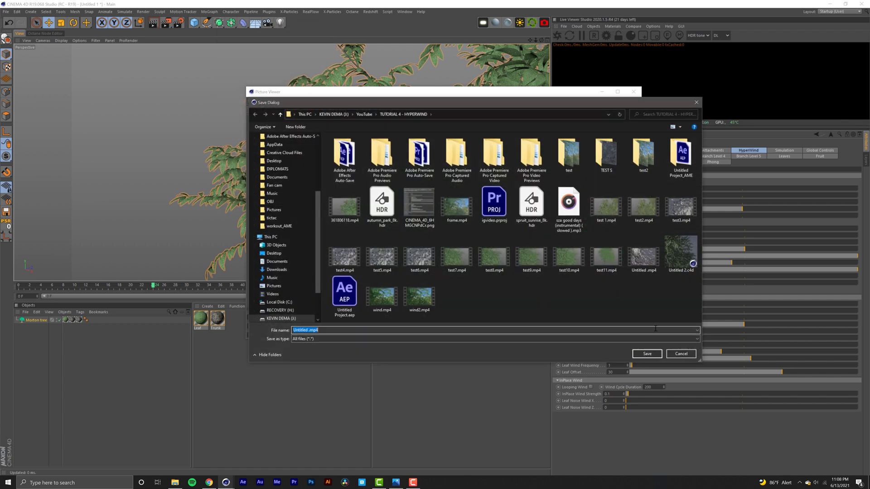
type("test1")
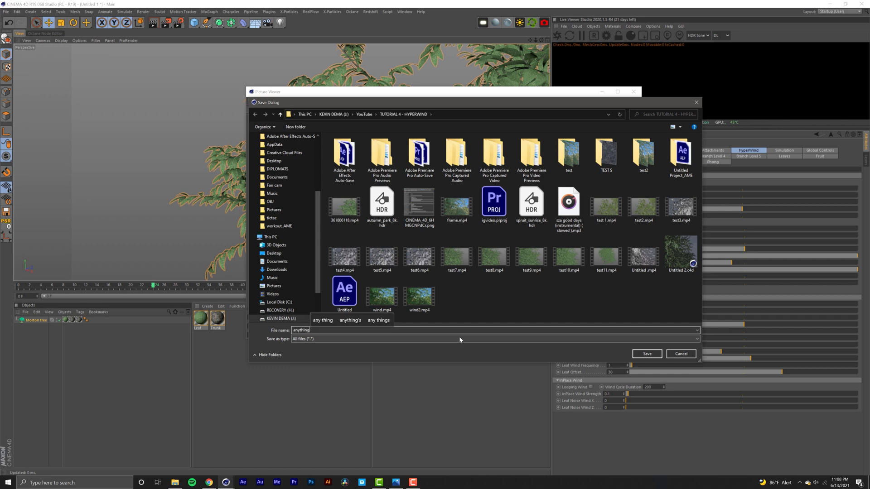
key("Return")
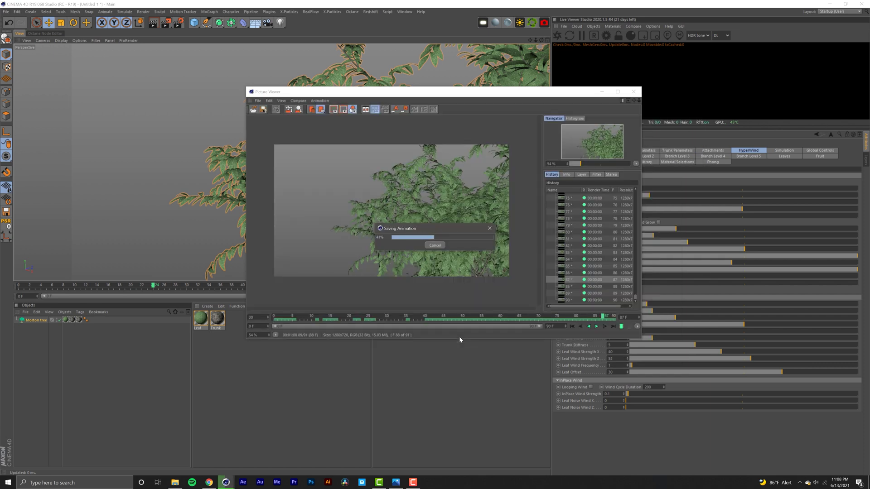
Open anything.mp4 from the output folder to watch the exported clip
key("alt+Tab")
left_click(463, 324)
double_click(464, 324)
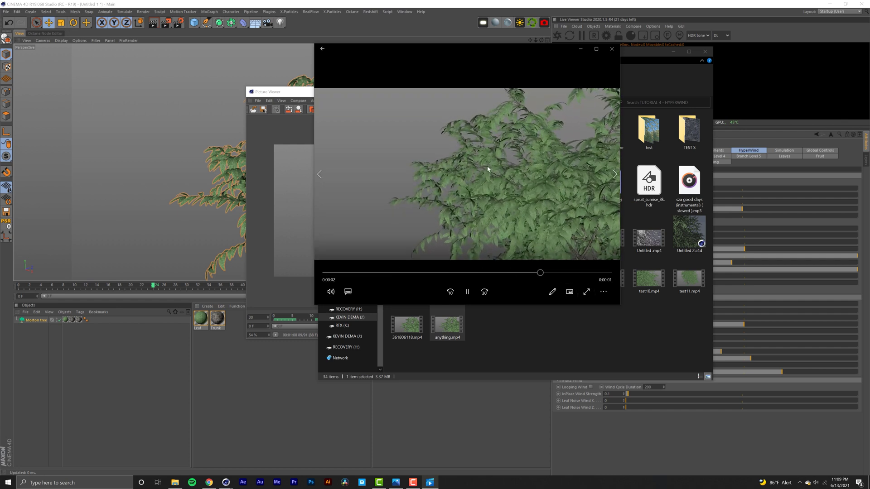
Replay the clip in Films & TV, then close the player and the output folder
left_click(471, 292)
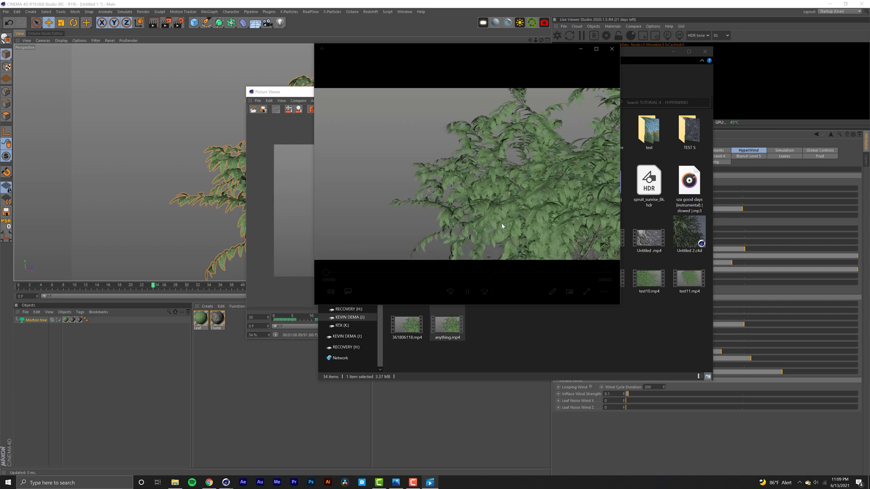
left_click(611, 51)
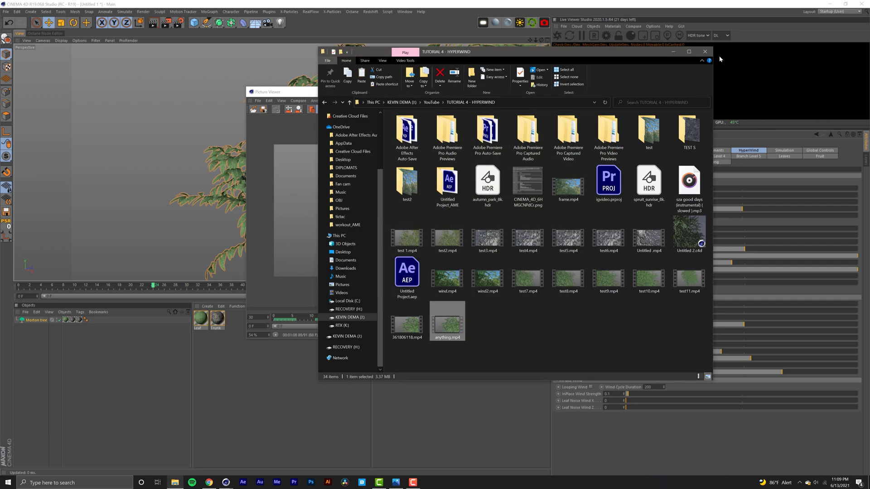
left_click(704, 53)
left_click(633, 89)
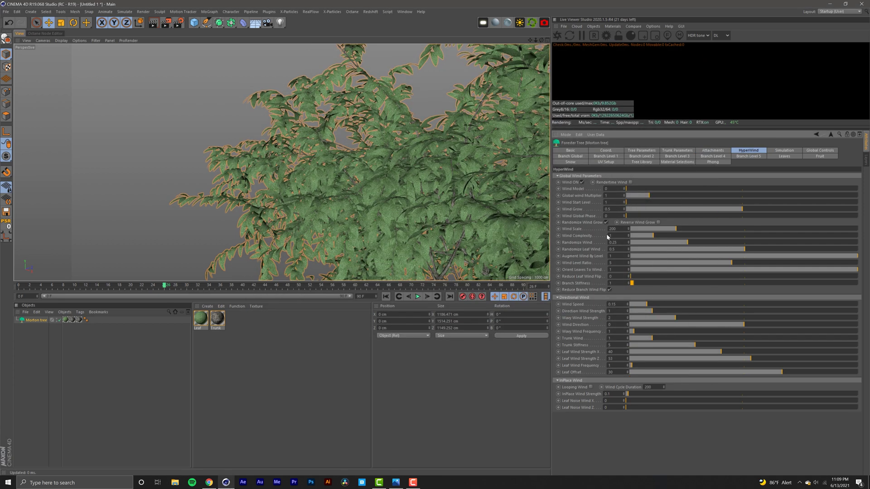